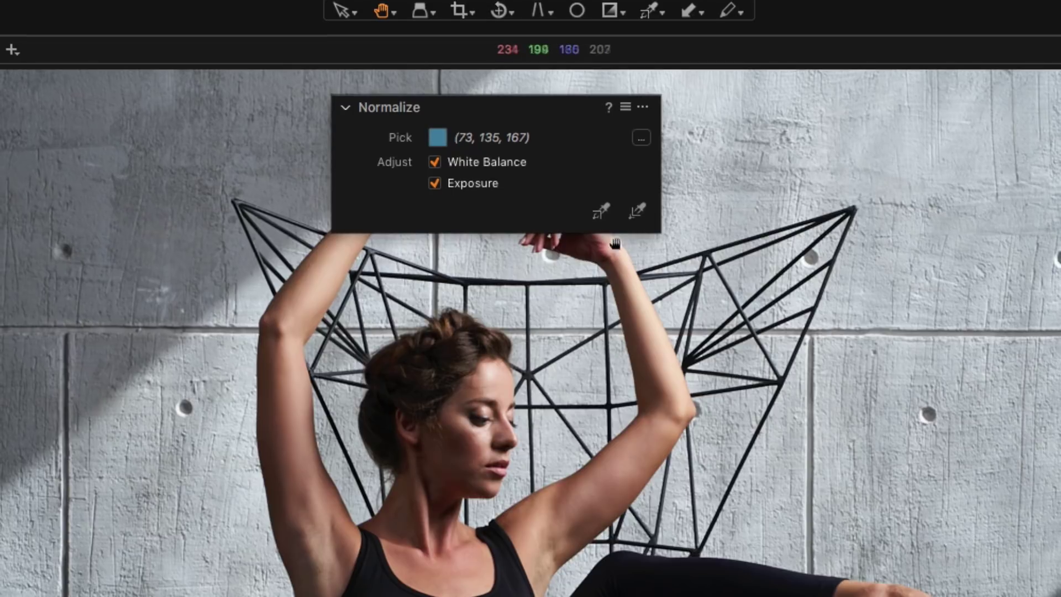
# Normalize the teammate photo with the raised leg to the skin tone picked from the woman's face in DSC02489.eip.
pyautogui.click(601, 211)
pyautogui.click(515, 377)
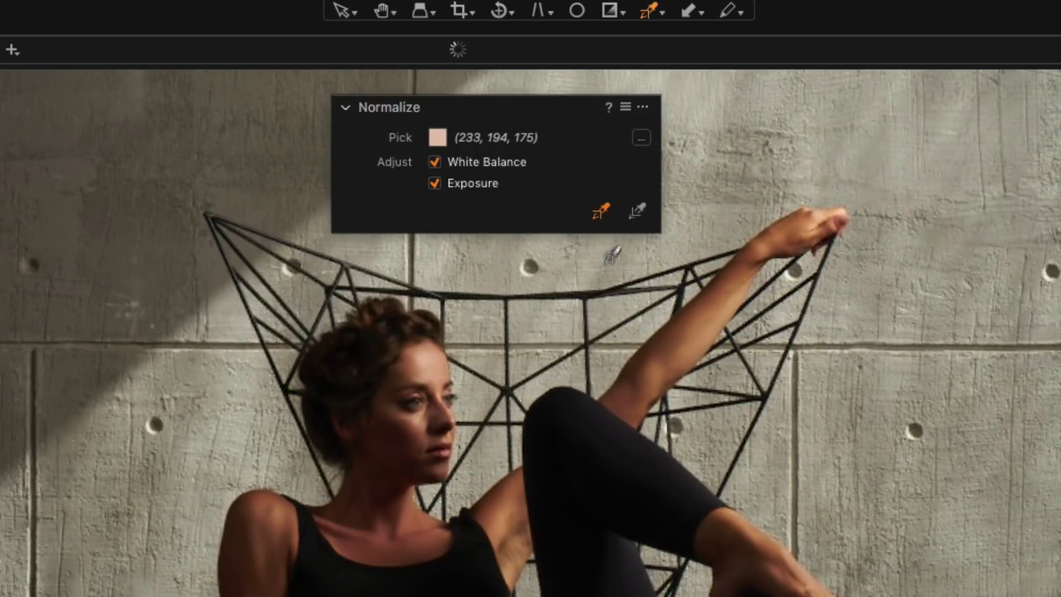
pyautogui.click(636, 211)
pyautogui.click(449, 363)
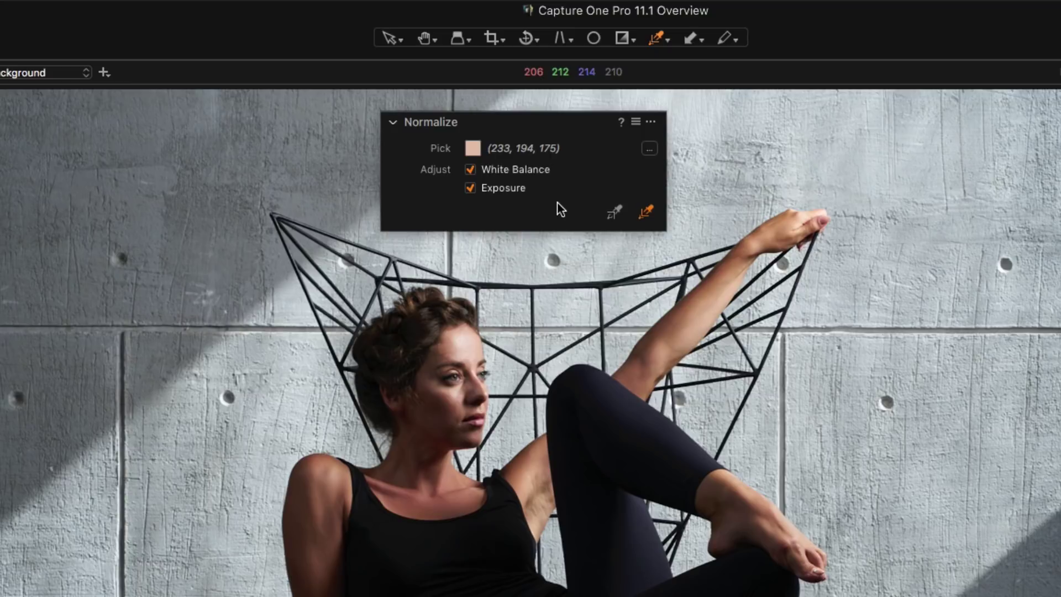
# Set the Normalize pick colour's red value to 200 and apply that colour to the woman's face in DSC02491.eip.
pyautogui.click(477, 150)
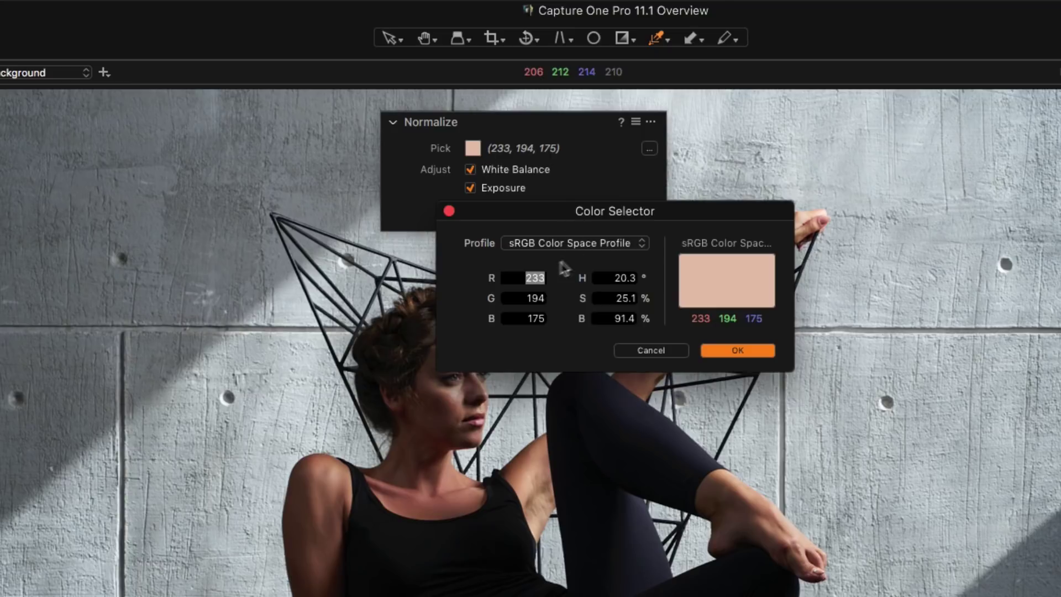
pyautogui.write('200')
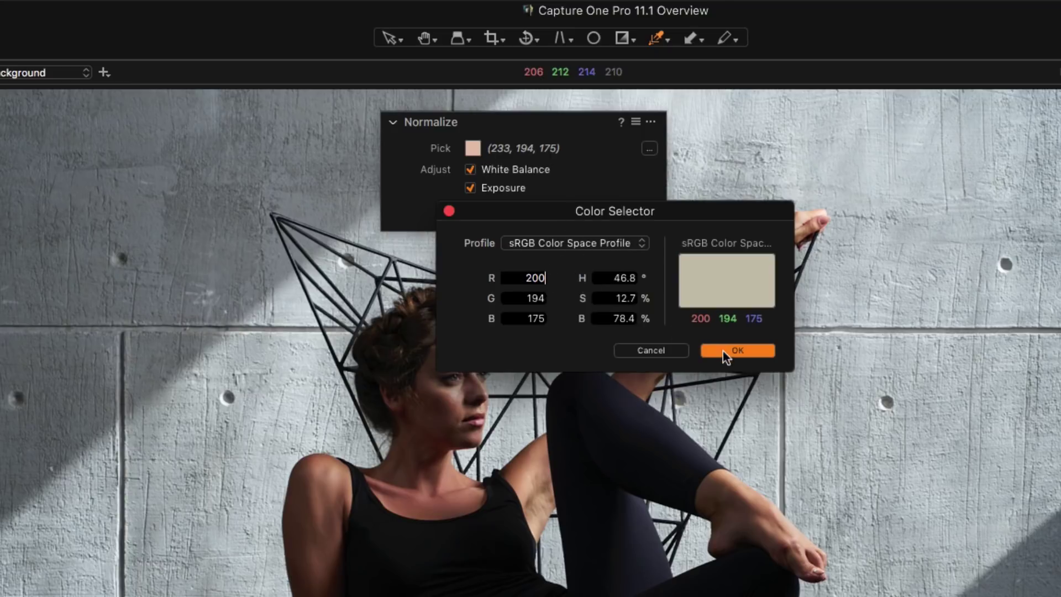
pyautogui.click(724, 352)
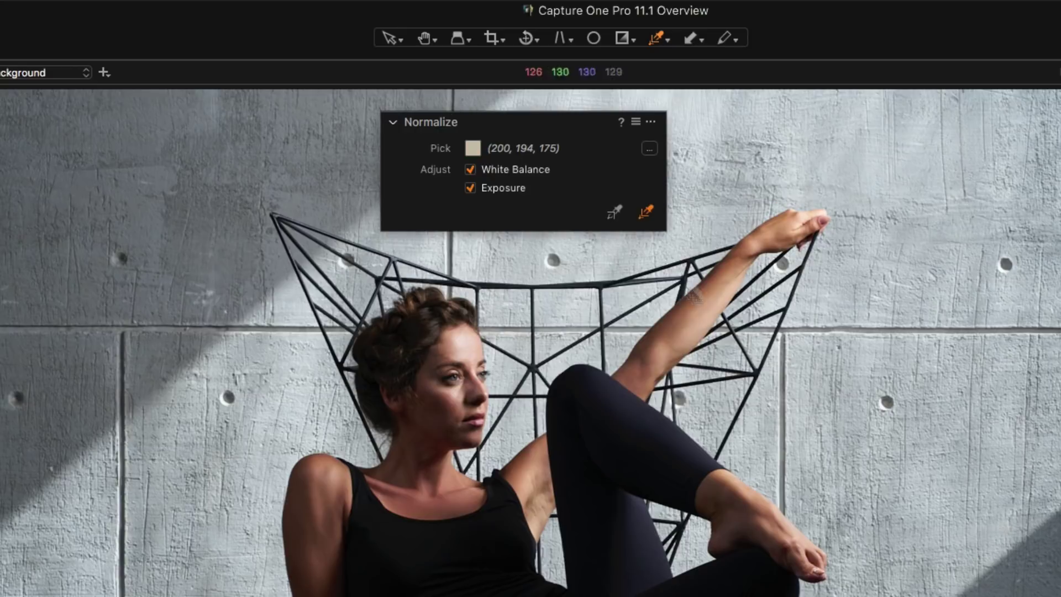
pyautogui.click(479, 346)
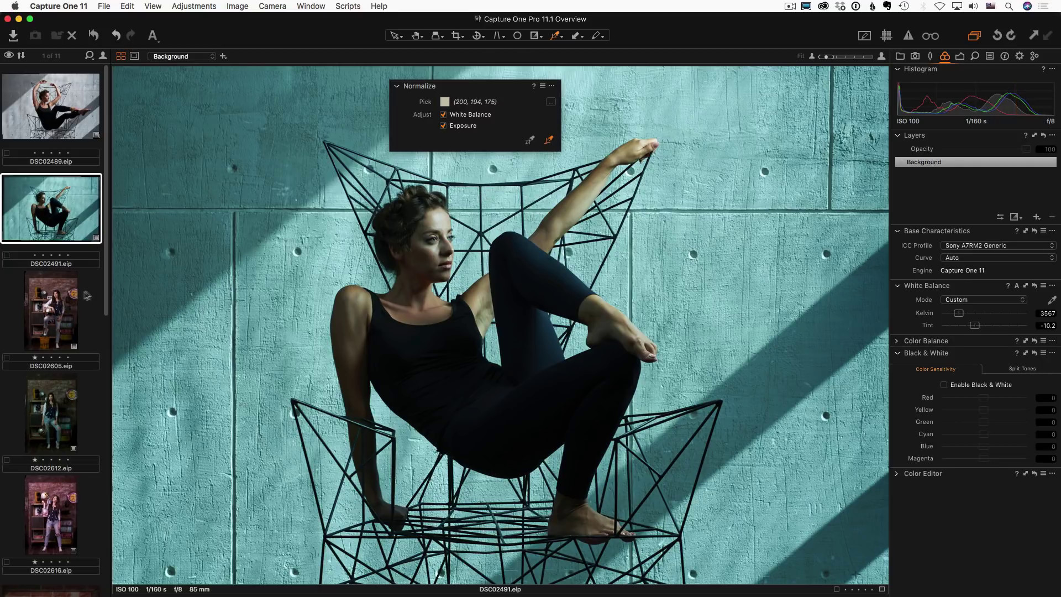
# Compare DSC02605, DSC02612 and DSC02616, and normalize the last two to the facial skin tone picked from DSC02605.
pyautogui.click(75, 298)
pyautogui.keyDown('shift'); pyautogui.click(62, 503); pyautogui.keyUp('shift')
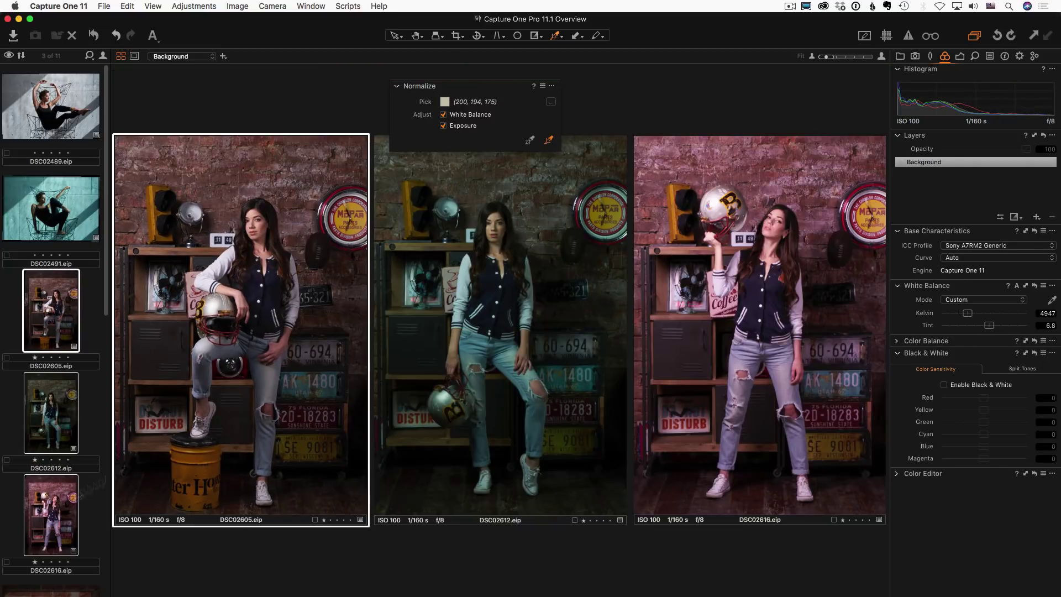
pyautogui.click(530, 141)
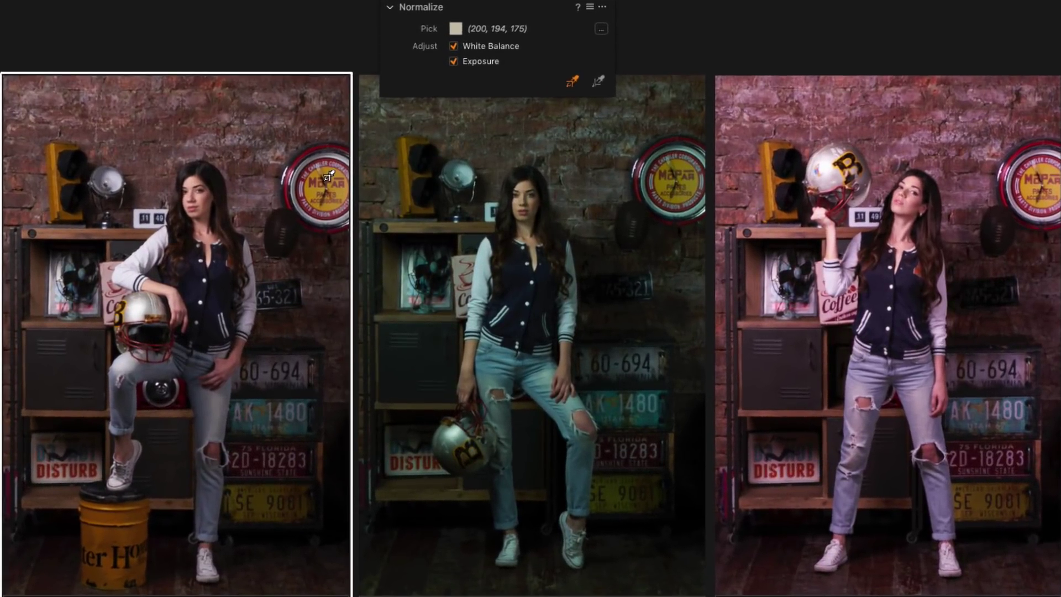
pyautogui.click(196, 179)
pyautogui.click(597, 82)
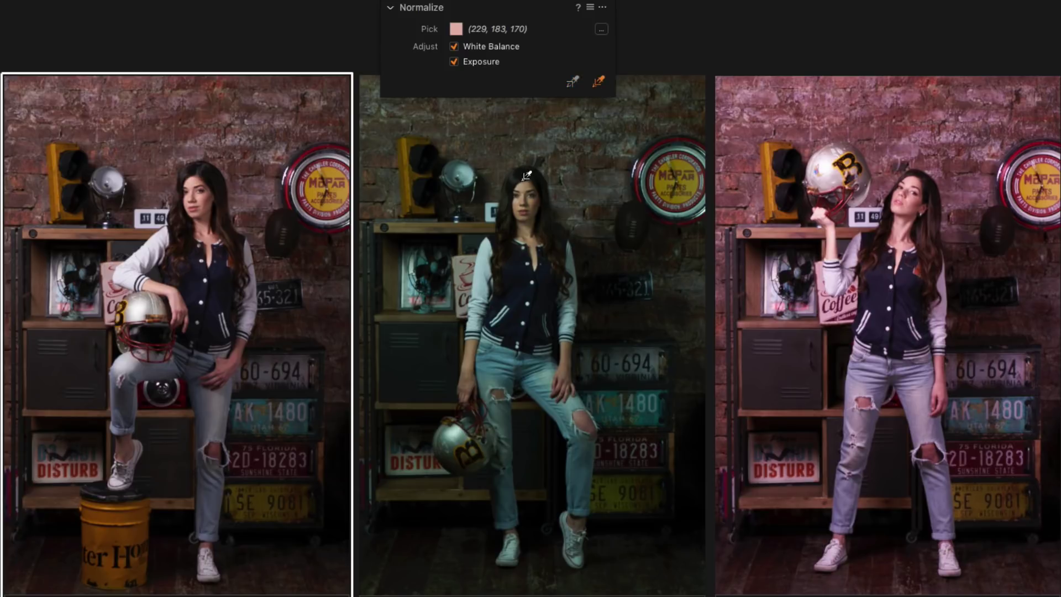
pyautogui.click(526, 183)
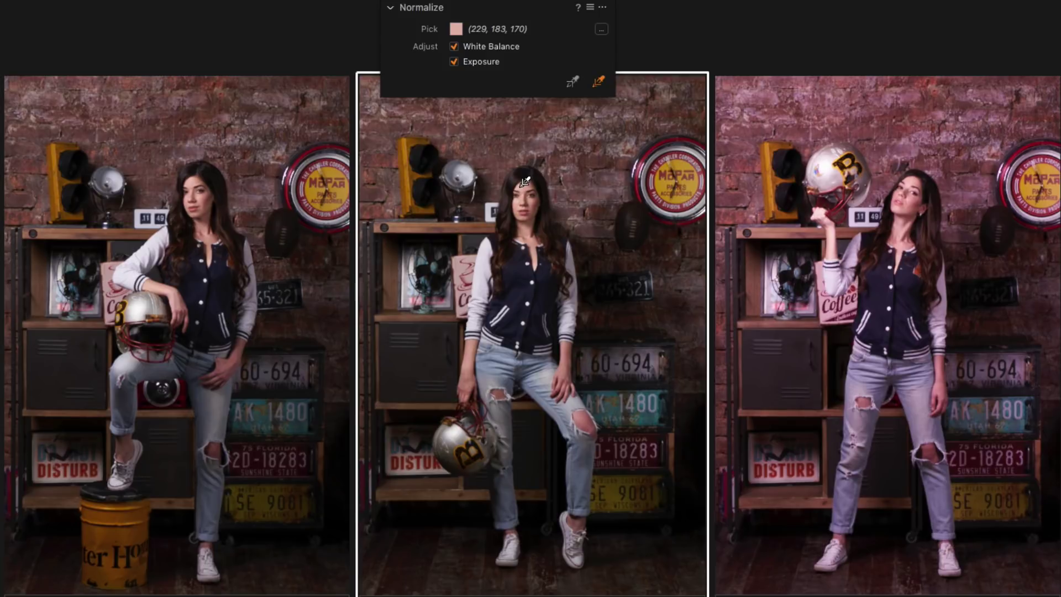
pyautogui.click(914, 175)
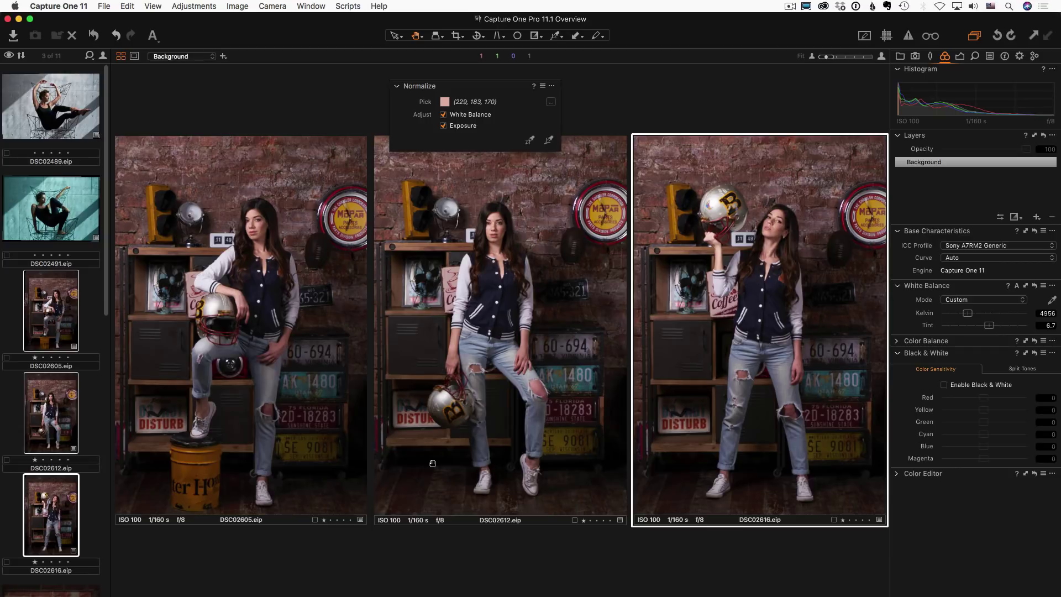
# Show DSC01478 and DSC01473 together and normalize DSC01473 to the forehead skin tone picked from DSC01478.
pyautogui.scroll(-10, 64, 301)
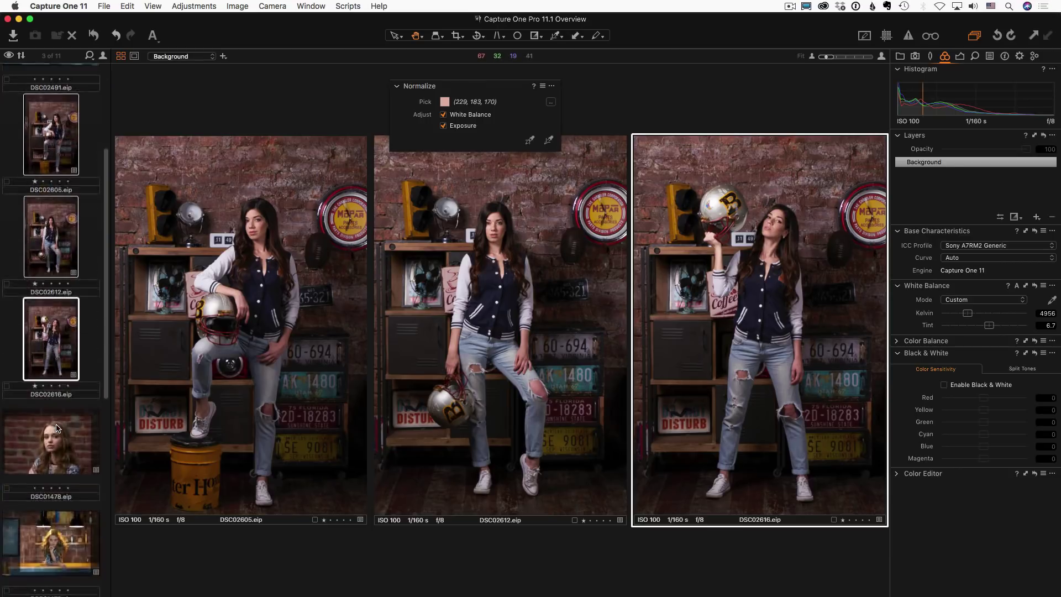
pyautogui.click(65, 293)
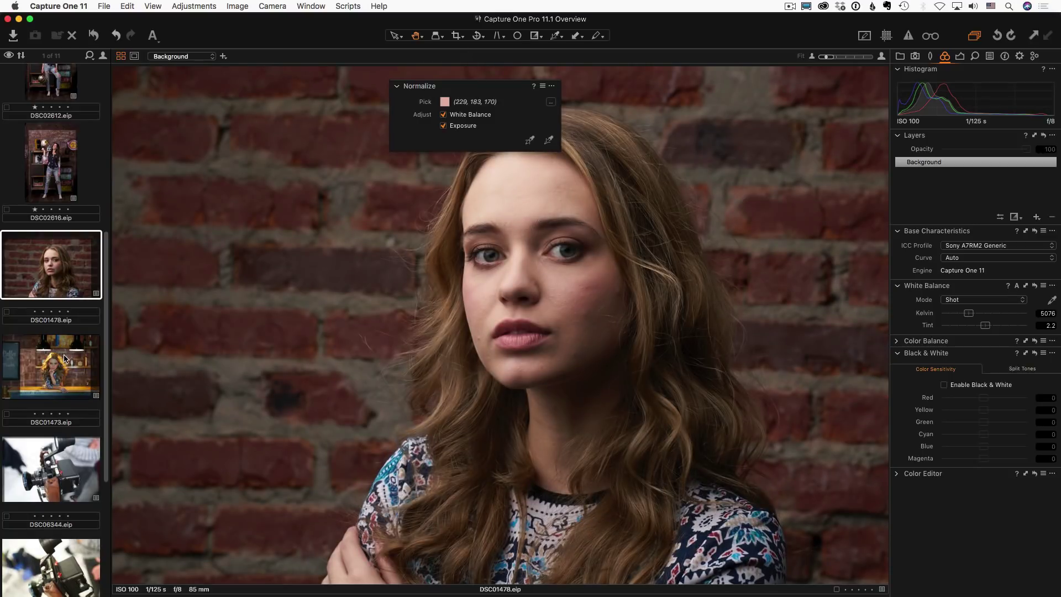
pyautogui.keyDown('super'); pyautogui.click(65, 359); pyautogui.keyUp('super')
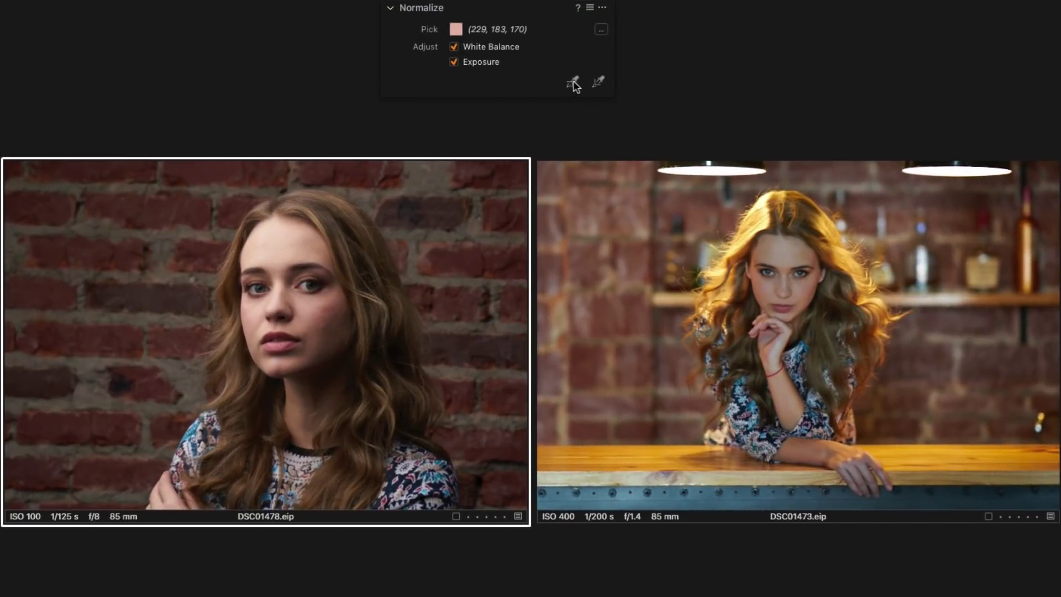
pyautogui.click(541, 125)
pyautogui.click(280, 249)
pyautogui.click(598, 83)
pyautogui.click(790, 245)
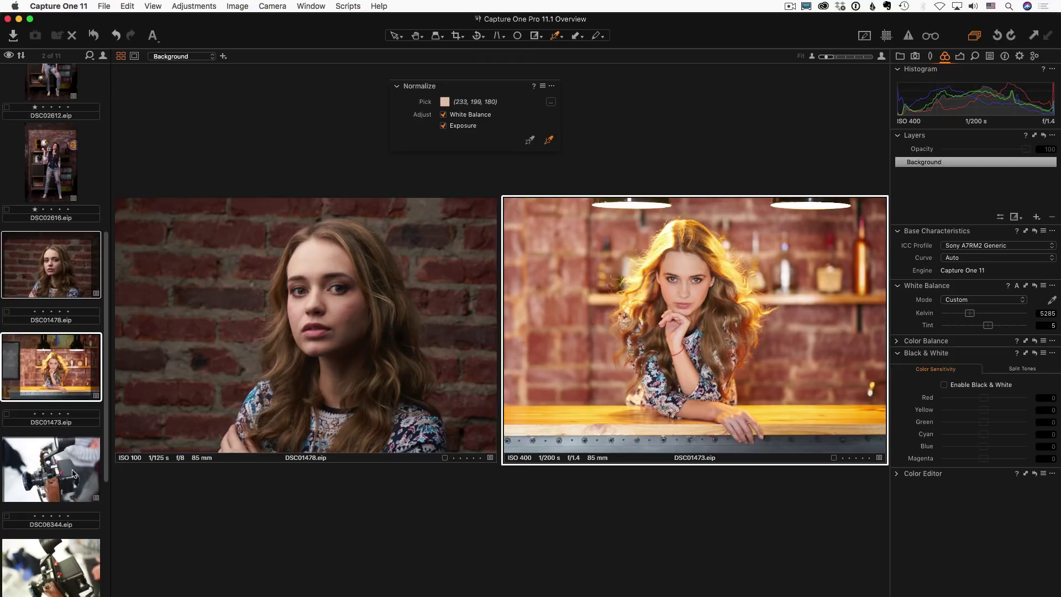
# Show DSC06344 and DSC06343 together and normalize DSC06343 to the dark camera body tone picked from DSC06344.
pyautogui.click(71, 490)
pyautogui.keyDown('super'); pyautogui.click(71, 555); pyautogui.keyUp('super')
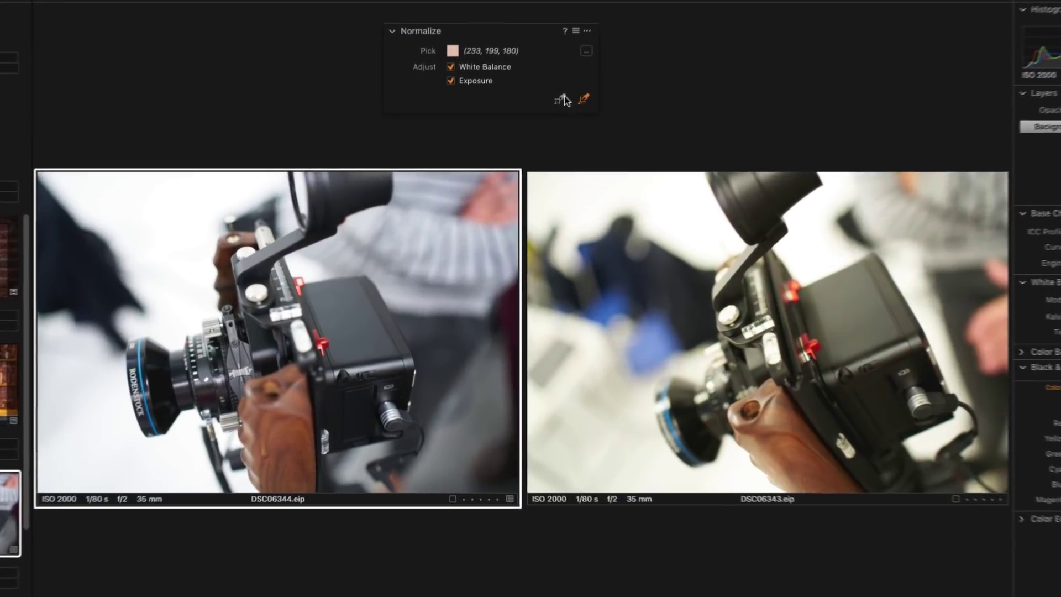
pyautogui.click(562, 100)
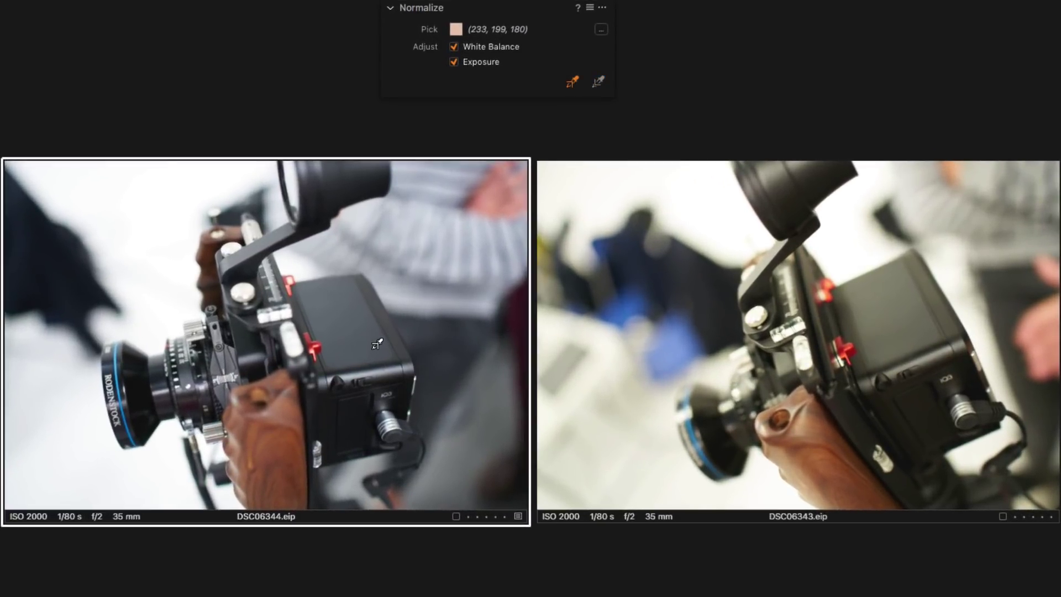
pyautogui.click(381, 340)
pyautogui.click(598, 82)
pyautogui.click(927, 328)
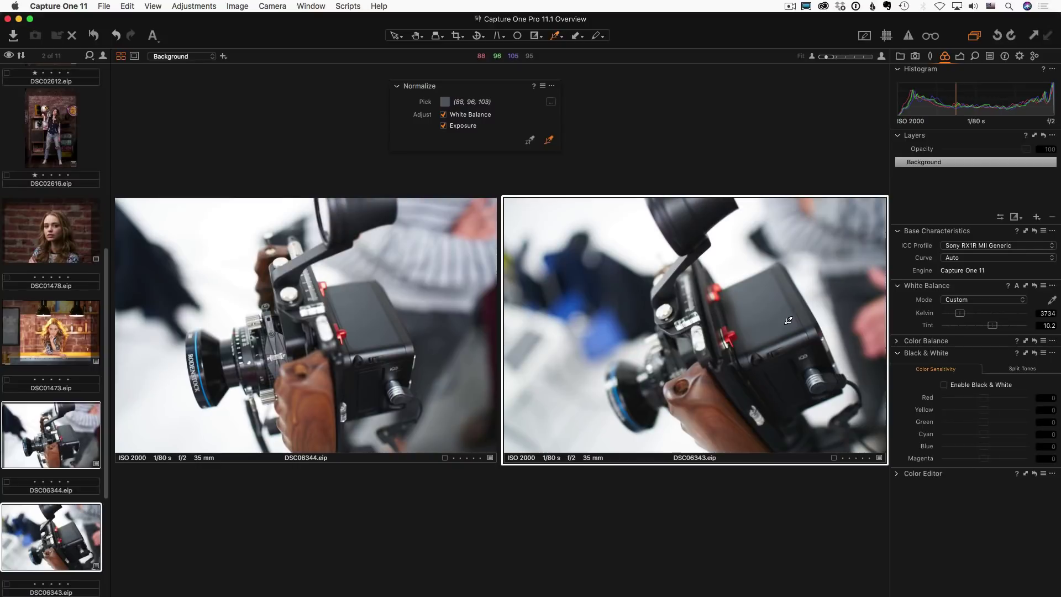
# Show DSC01079 and DSC01080 together and normalize DSC01080 to the bright green leaf tone picked from DSC01079.
pyautogui.scroll(-5, 58, 398)
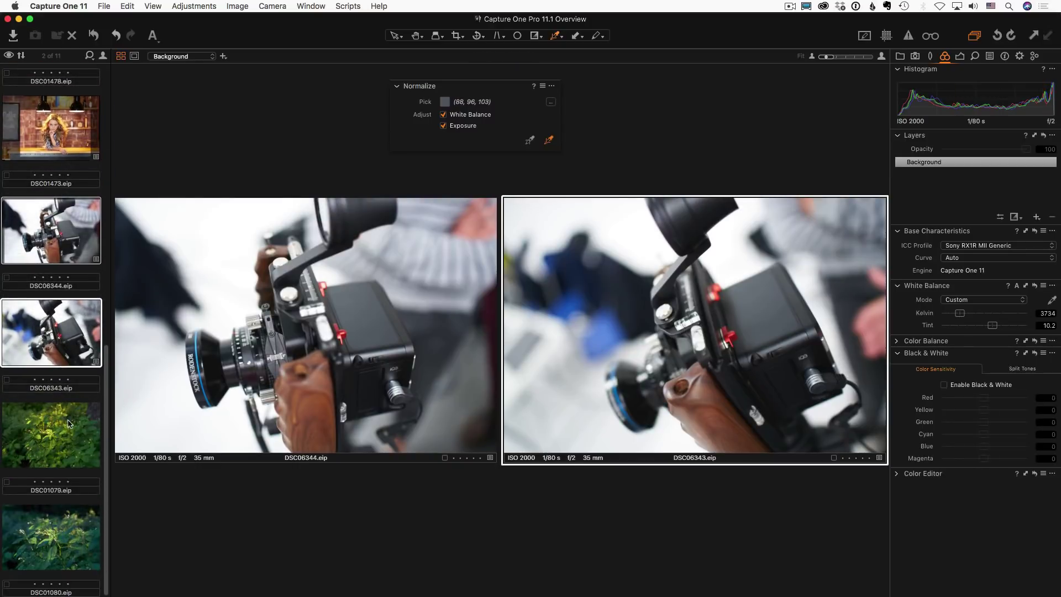
pyautogui.click(71, 425)
pyautogui.keyDown('super'); pyautogui.click(65, 550); pyautogui.keyUp('super')
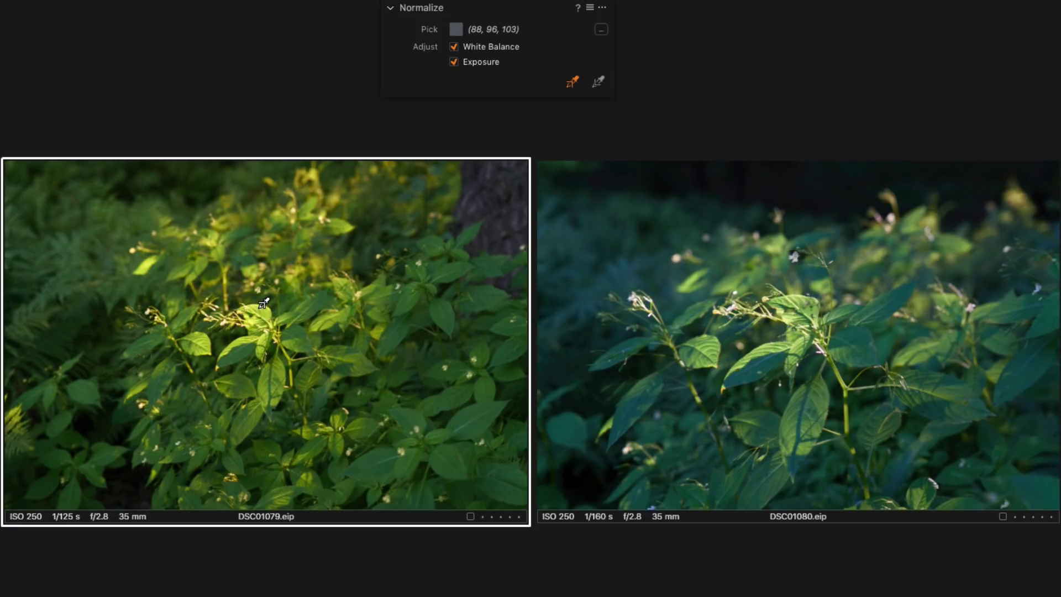
pyautogui.click(263, 307)
pyautogui.click(600, 84)
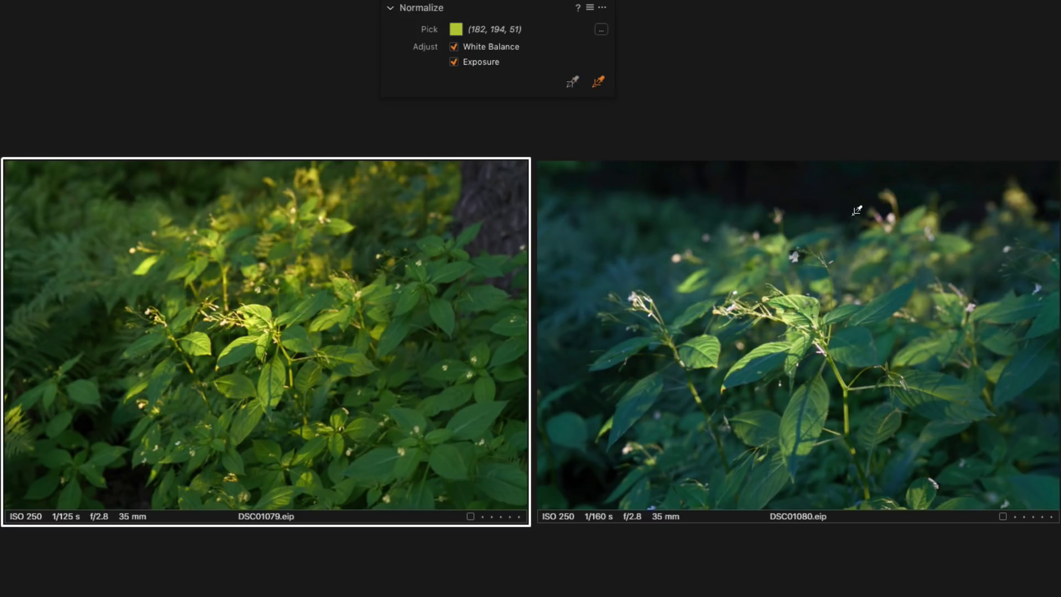
pyautogui.click(805, 293)
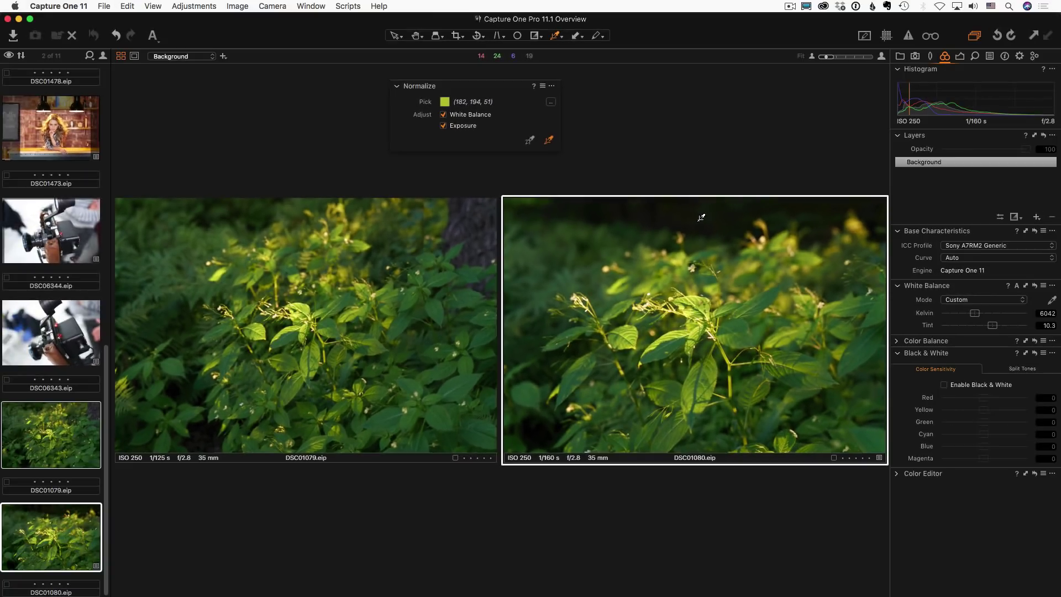
# Pick the skin tone from the woman's forehead in DSC02489 and normalize the forehead in DSC02491 to it.
pyautogui.scroll(15, 55, 238)
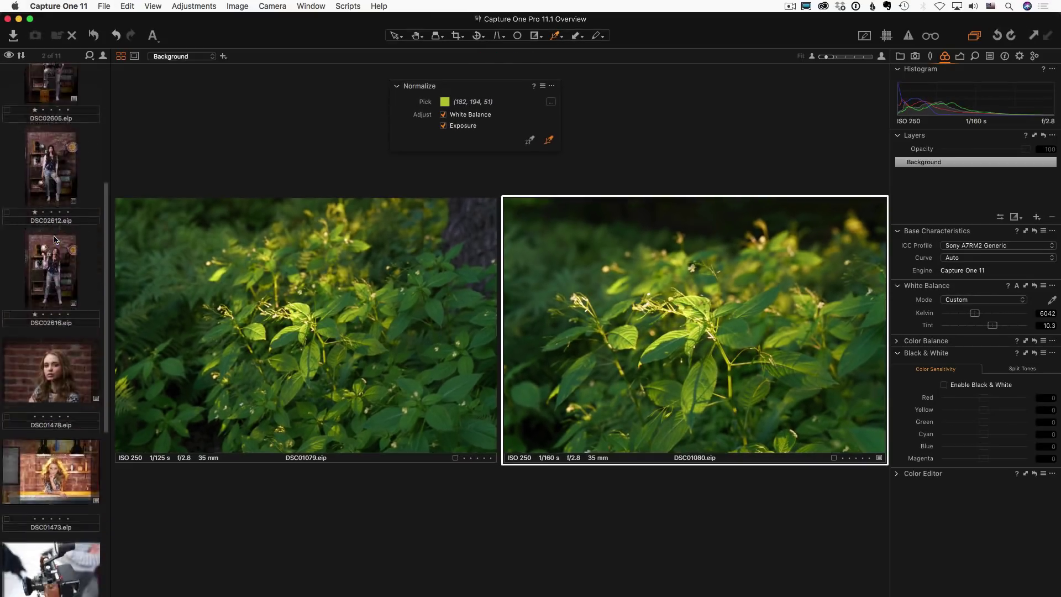
pyautogui.click(73, 127)
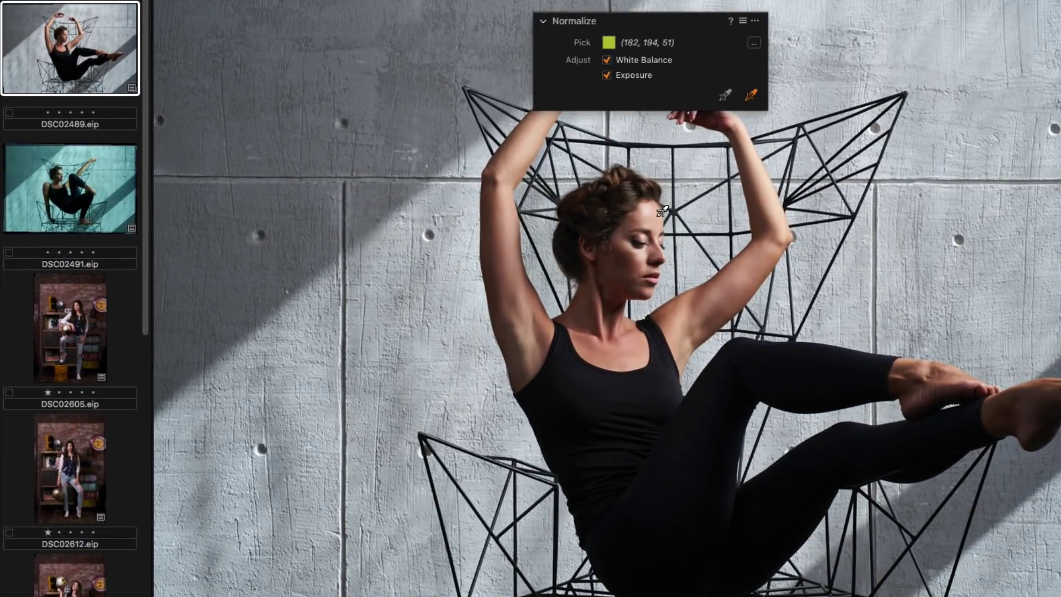
pyautogui.click(660, 213)
pyautogui.click(114, 191)
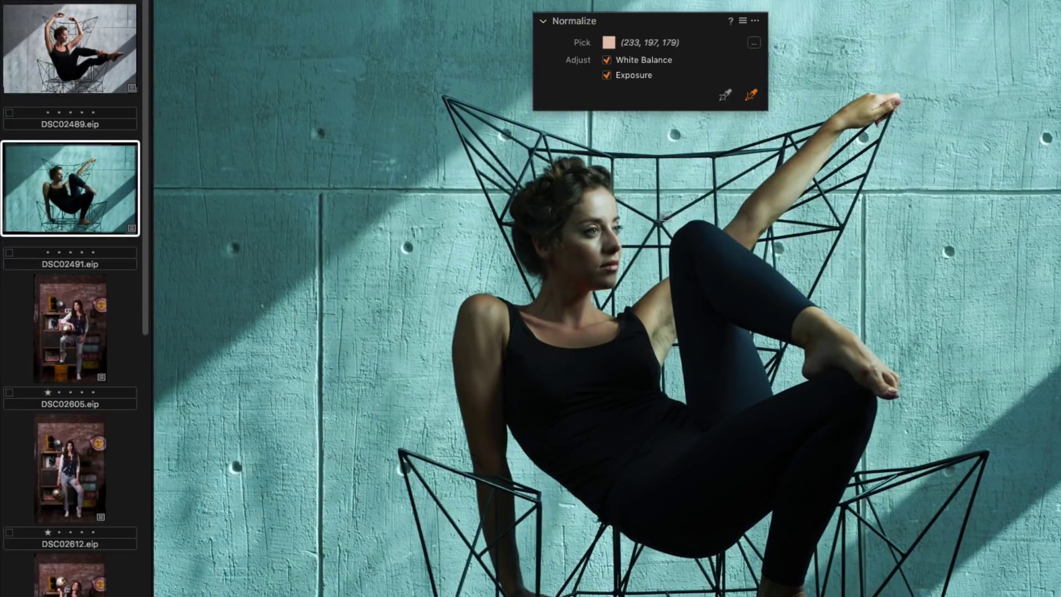
pyautogui.click(617, 199)
pyautogui.press('alt')
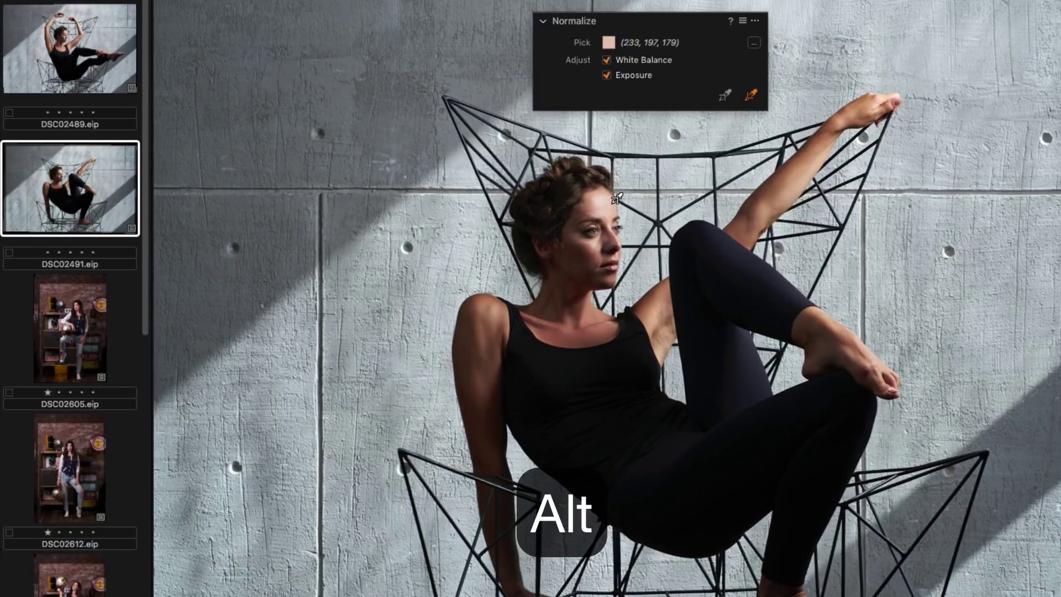
# Open the Normalize tool's user preset options.
pyautogui.click(743, 21)
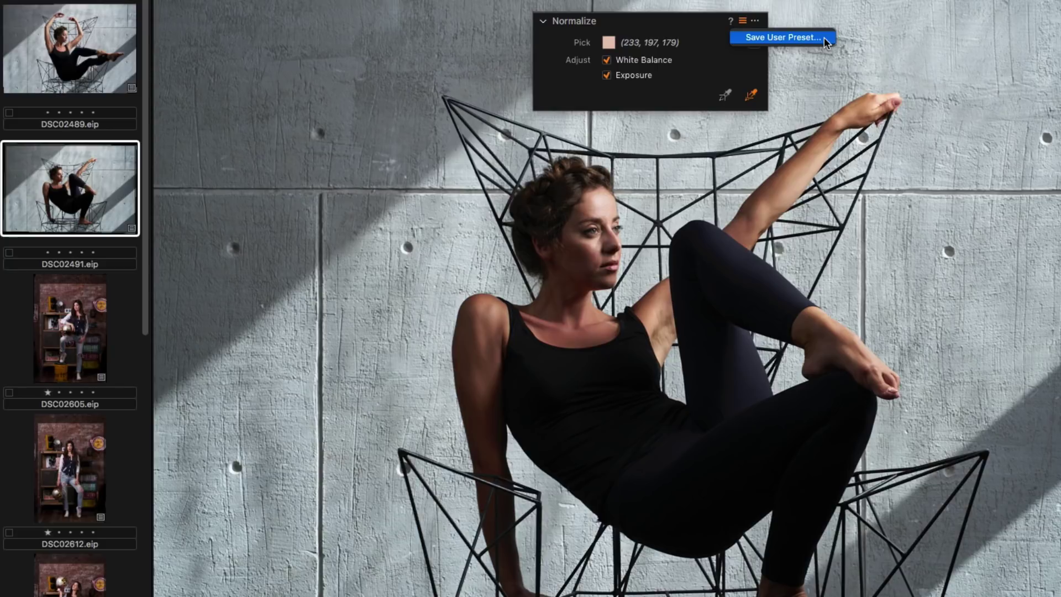
pyautogui.click(901, 240)
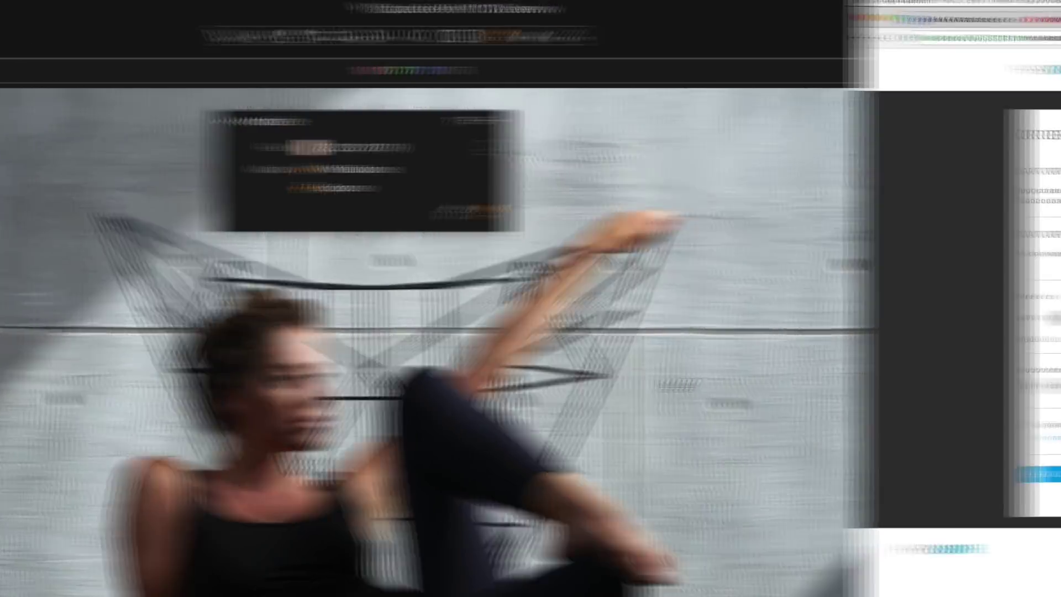
# Switch to the Phase One online store checkout and enter the voucher code in the order summary.
pyautogui.write('MBC1')
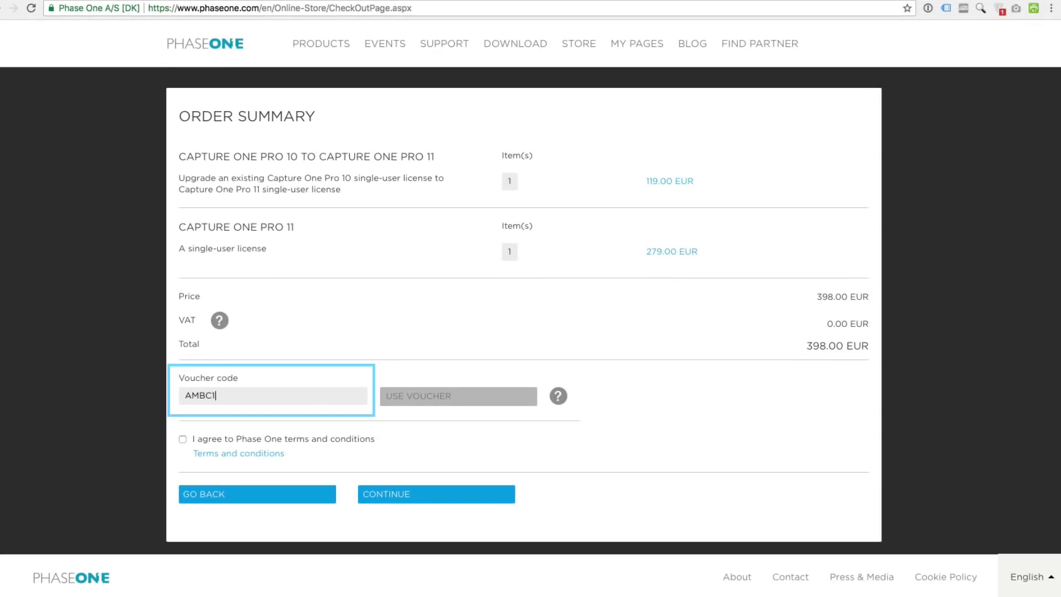
pyautogui.write('BLOG')
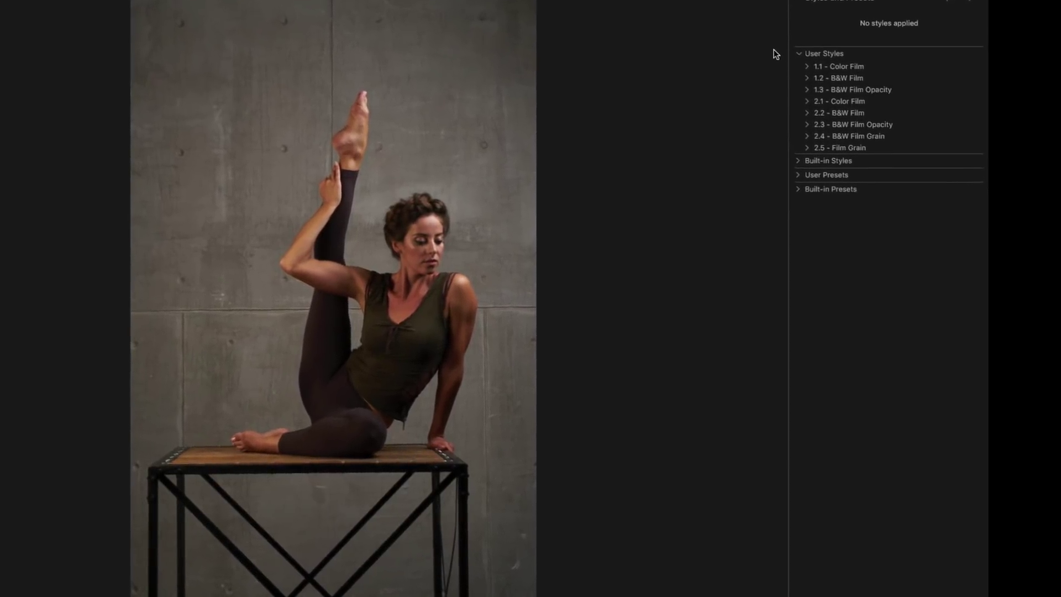
# Apply the user style 047 SL Kodak Ektachrome mid-1970s from 1.1 - Color Film to the selected layer and show its layer adjustments.
pyautogui.click(787, 58)
pyautogui.scroll(-5, 795, 119)
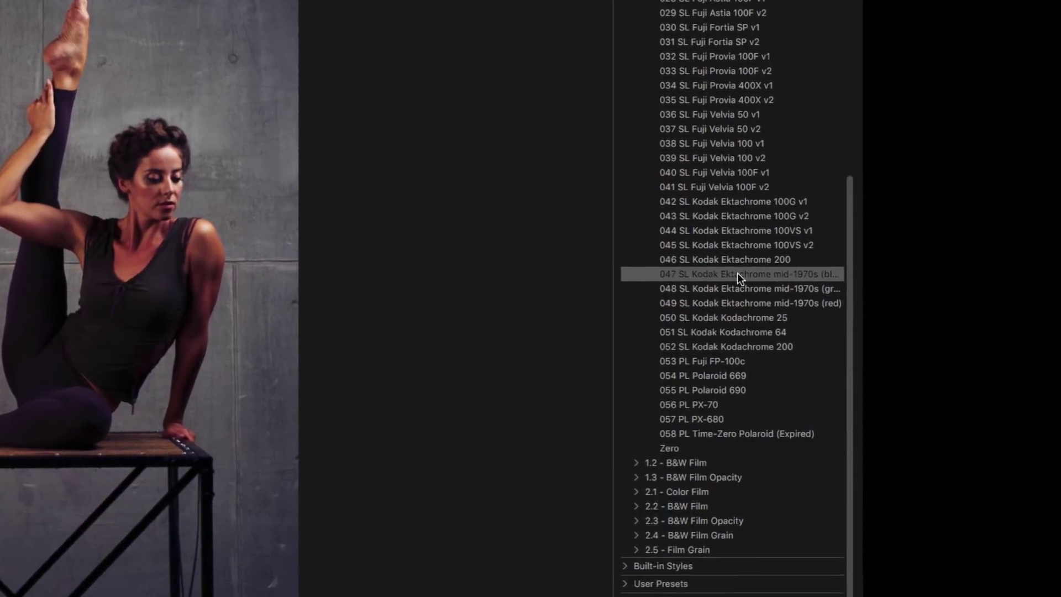
pyautogui.rightClick(725, 270)
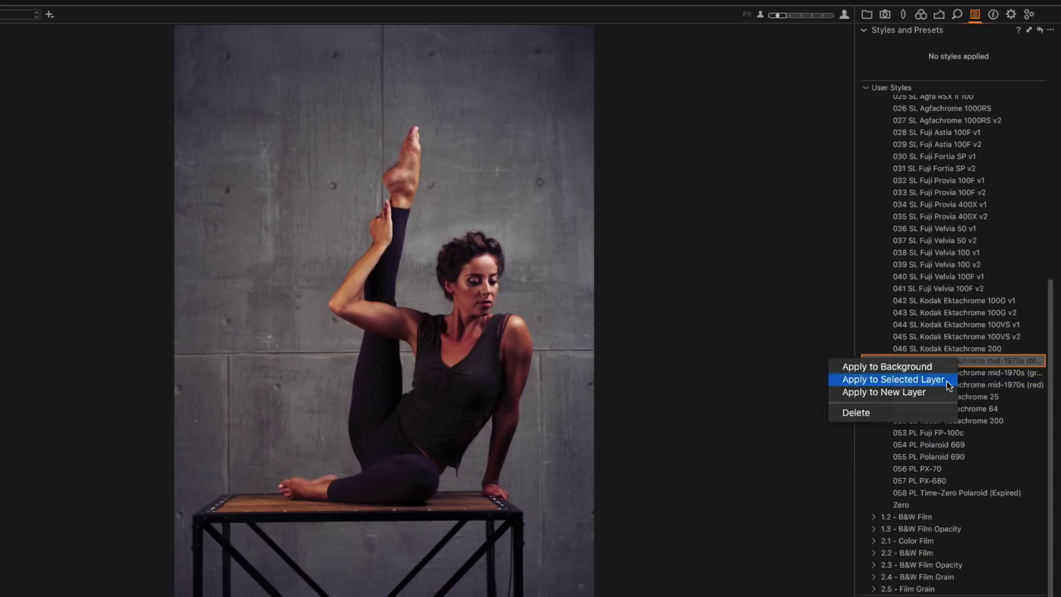
pyautogui.click(552, 259)
pyautogui.click(938, 13)
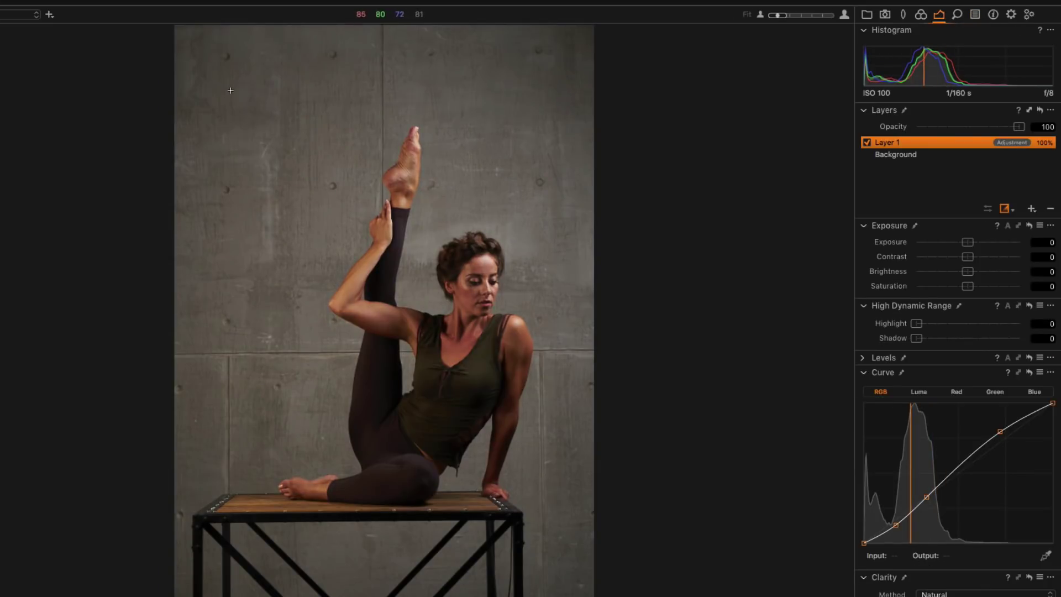
# Draw a gradient mask from the upper part of the photo on Layer 1 and toggle the mask display.
pyautogui.moveTo(231, 90); pyautogui.dragTo(268, 169)
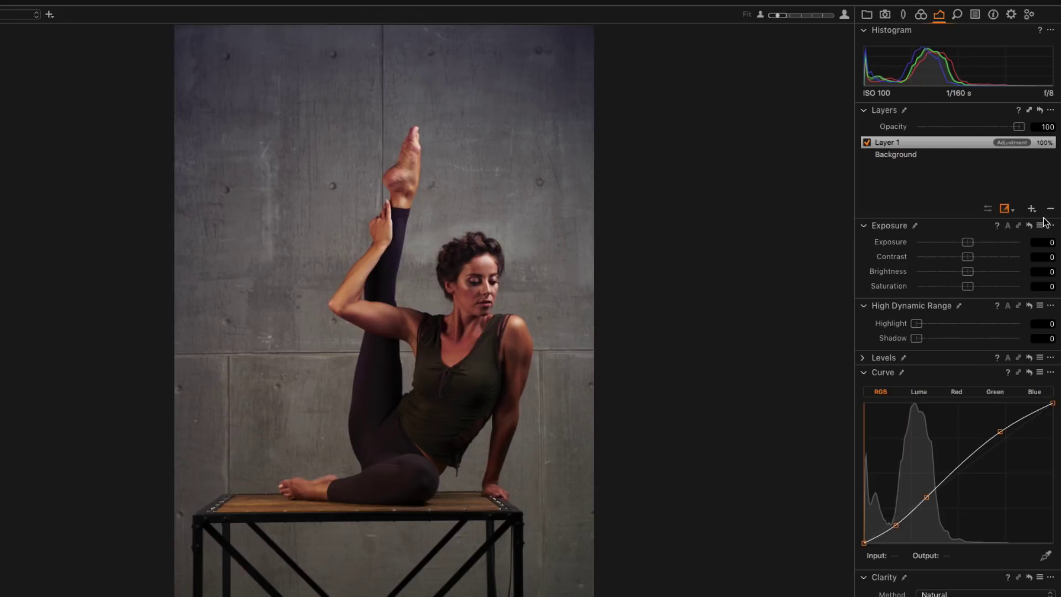
pyautogui.press('m')
pyautogui.press('m')
# Delete Layer 1 and return to the user styles list.
pyautogui.click(1050, 209)
pyautogui.click(975, 14)
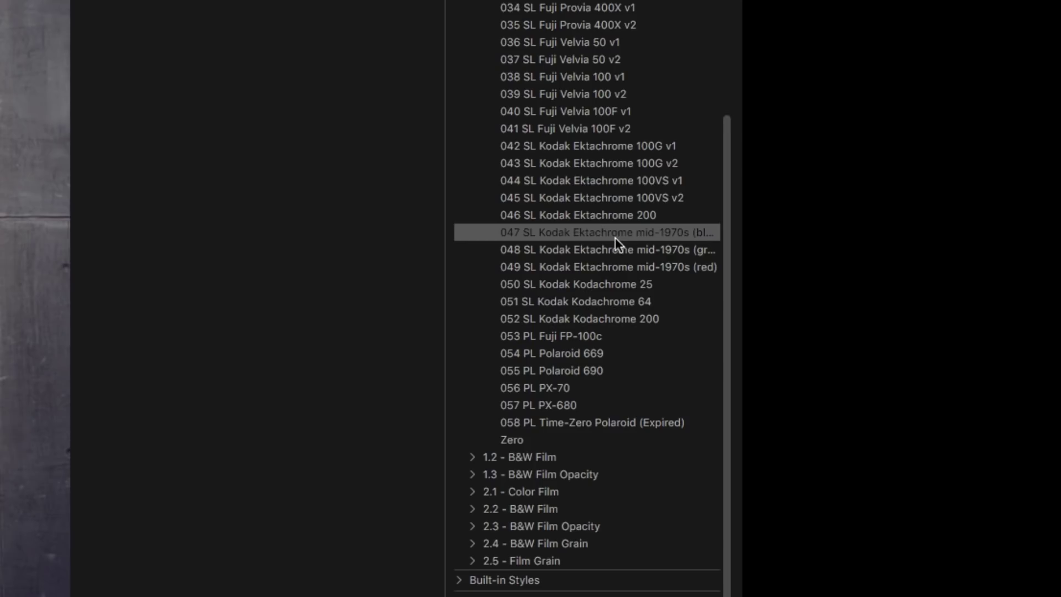
# Apply the user style 047 SL Kodak Ektachrome mid-1970s (blue) to a new layer and show its layer adjustments.
pyautogui.rightClick(973, 355)
pyautogui.click(582, 281)
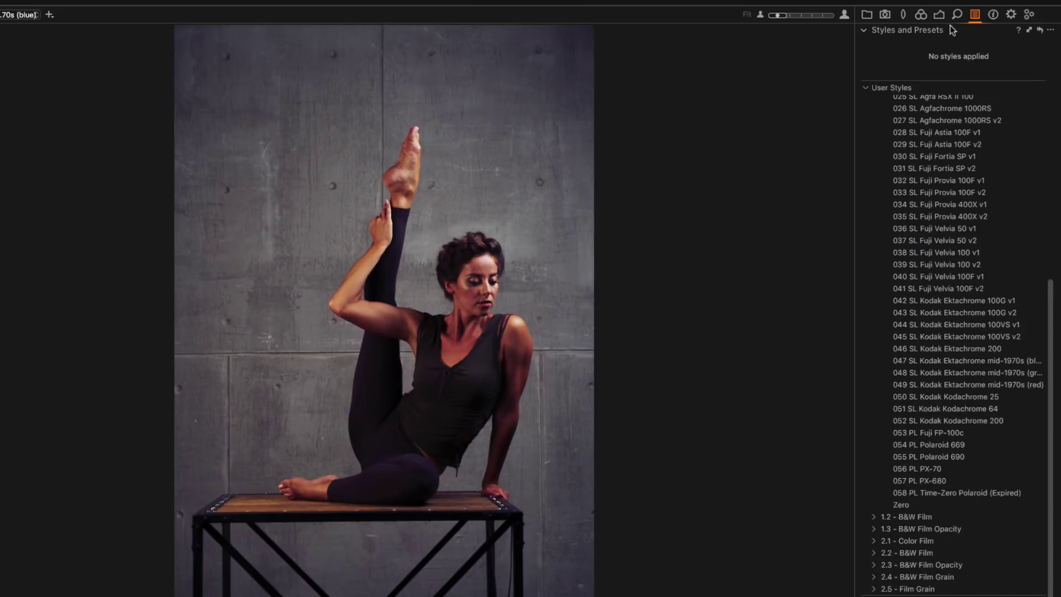
pyautogui.click(941, 15)
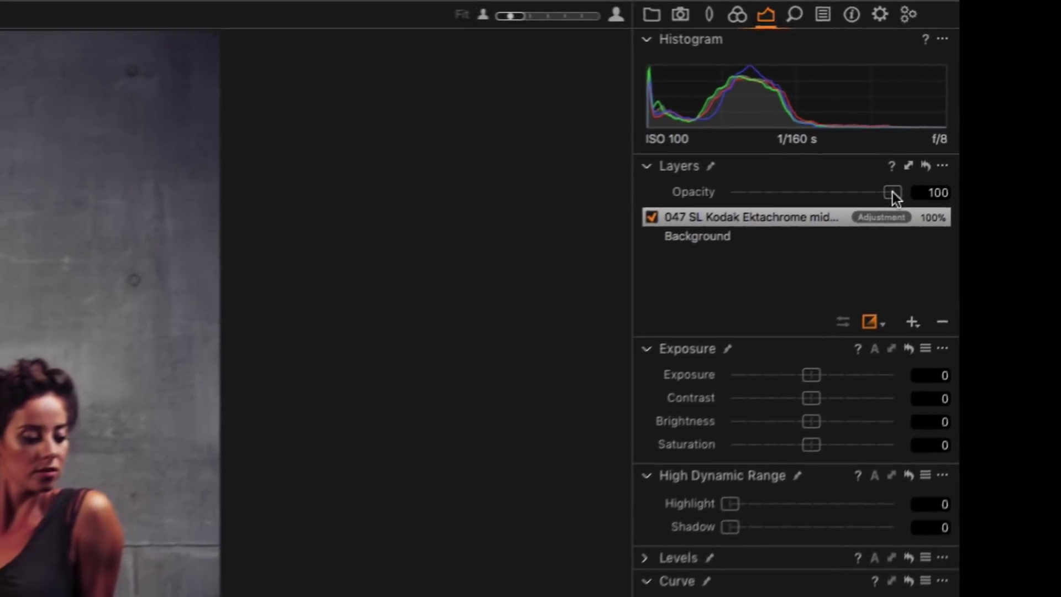
# Lower the opacity of the 047 SL Kodak Ektachrome style layer to 64.
pyautogui.moveTo(893, 192)
pyautogui.mouseDown()
pyautogui.moveTo(755, 192)
pyautogui.moveTo(881, 192)
pyautogui.mouseUp()
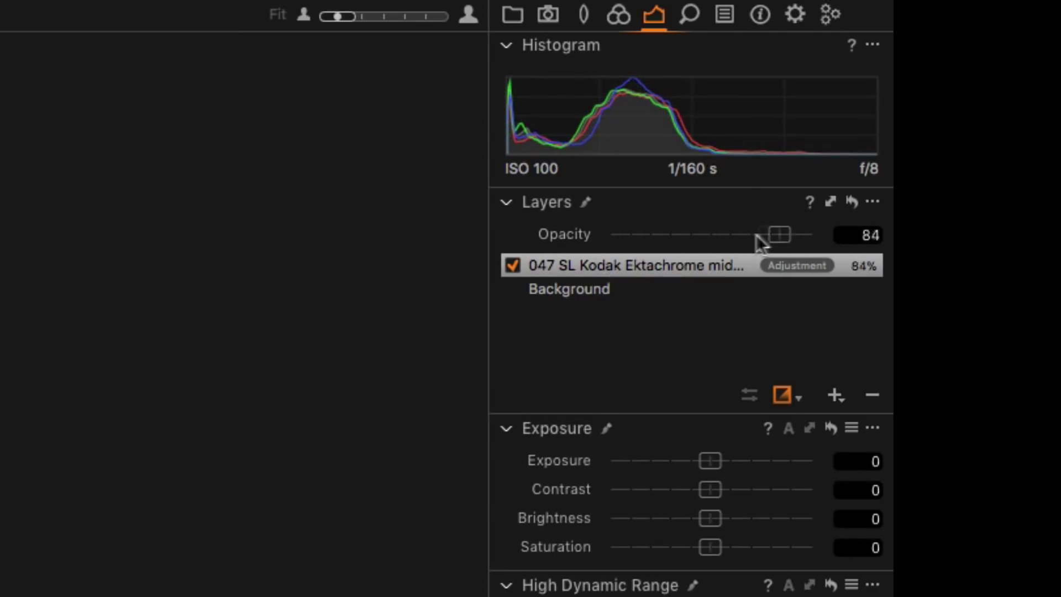
pyautogui.moveTo(755, 235)
pyautogui.mouseDown()
pyautogui.moveTo(606, 234)
pyautogui.moveTo(751, 234)
pyautogui.mouseUp()
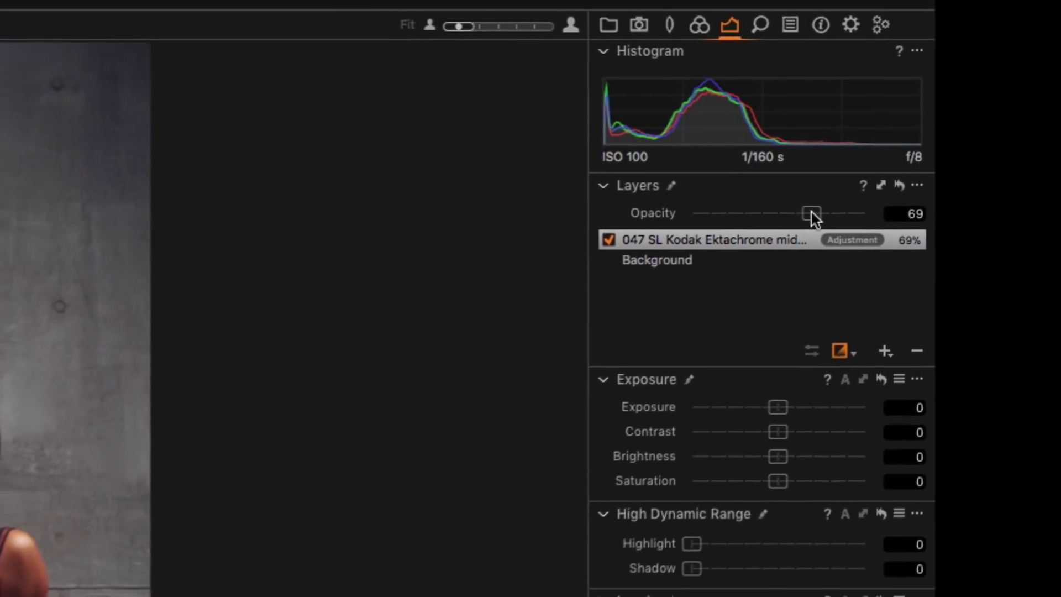
pyautogui.moveTo(811, 213); pyautogui.dragTo(803, 214)
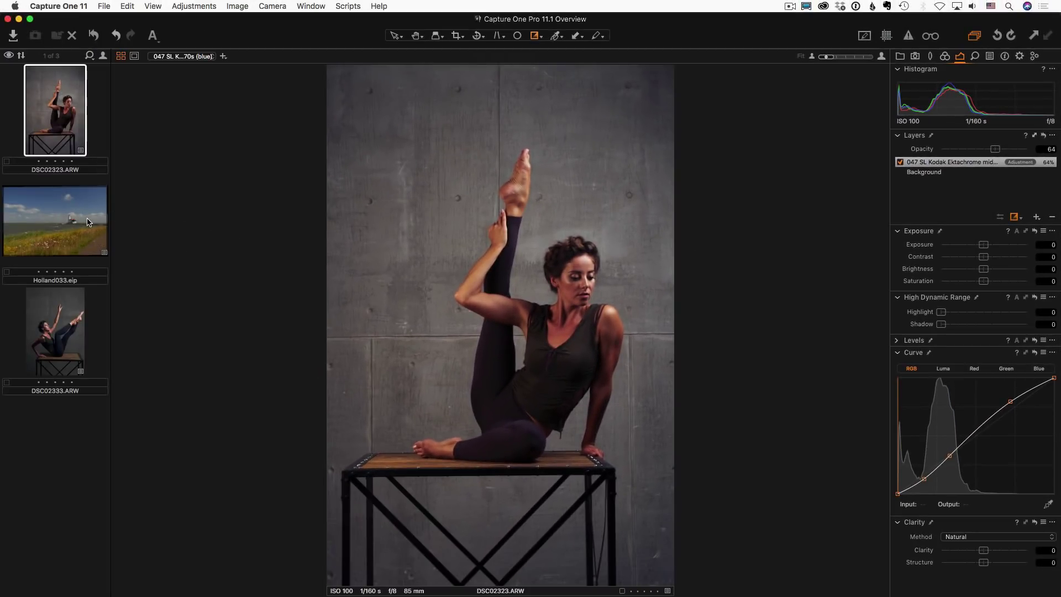
# Switch to the lighthouse photo Holland033.eip and show the user styles available for it.
pyautogui.click(88, 223)
pyautogui.click(989, 56)
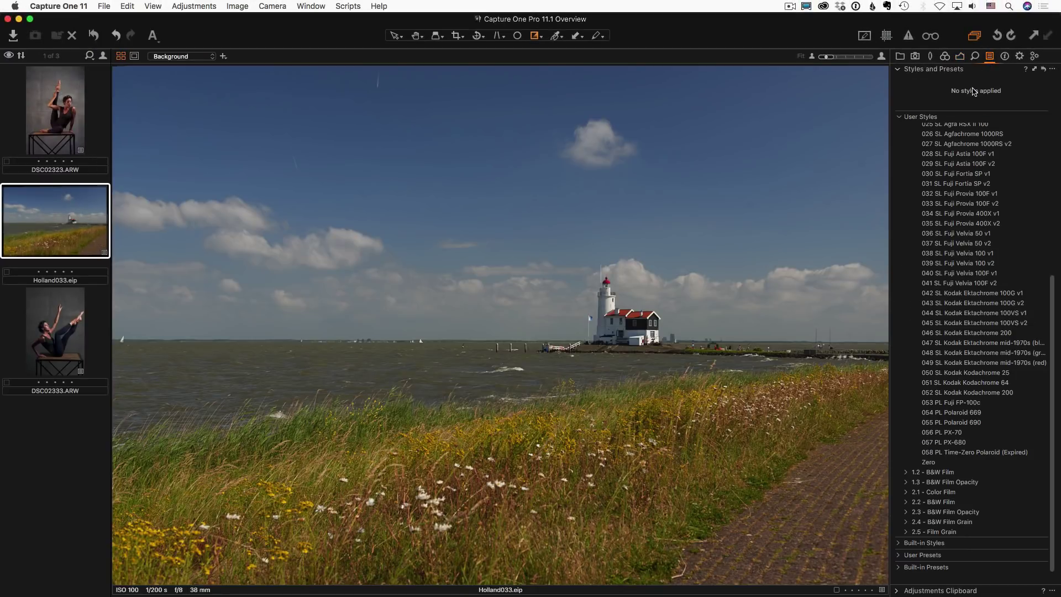